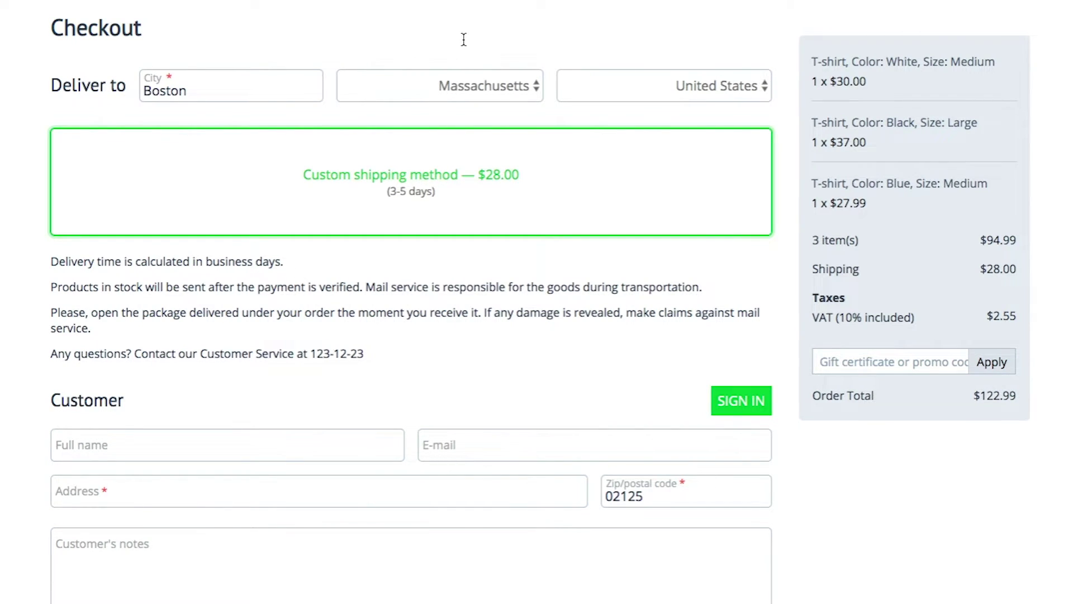
scroll(464, 39, down, 1)
scroll(464, 39, down, 2)
scroll(464, 40, down, 1)
scroll(464, 40, down, 3)
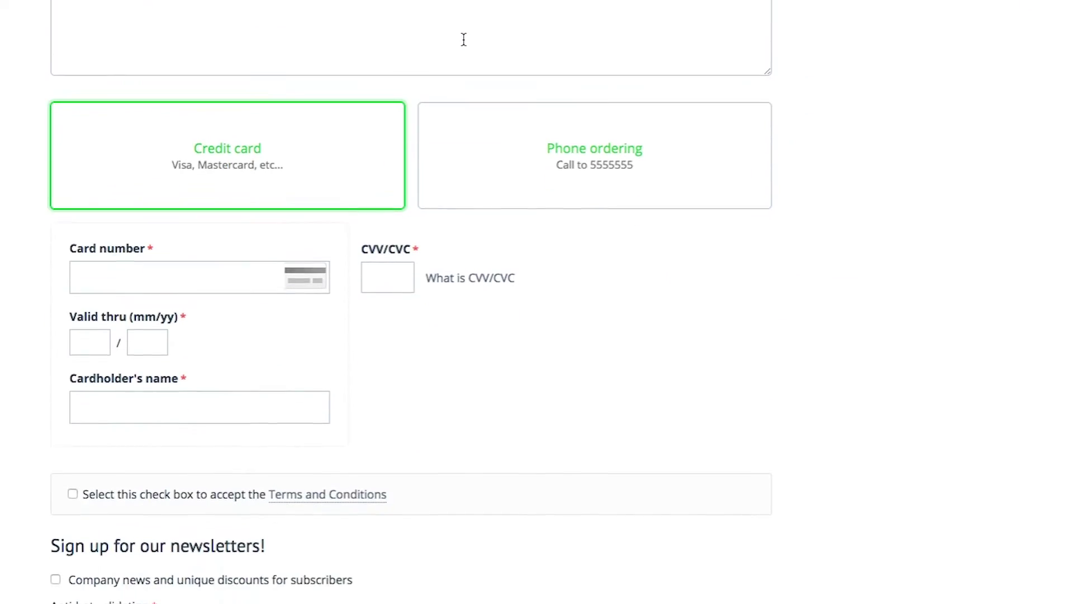
scroll(464, 40, down, 1)
scroll(464, 40, down, 2)
scroll(464, 40, up, 2)
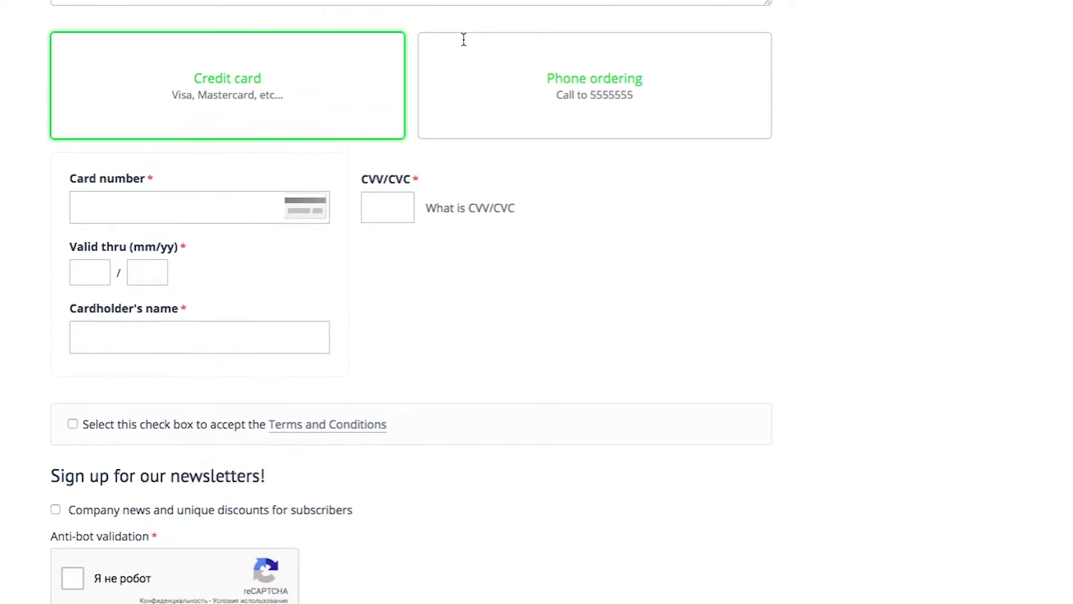
scroll(464, 40, up, 1)
scroll(464, 39, up, 5)
scroll(464, 39, up, 1)
scroll(464, 40, down, 1)
scroll(463, 39, down, 1)
scroll(464, 40, down, 2)
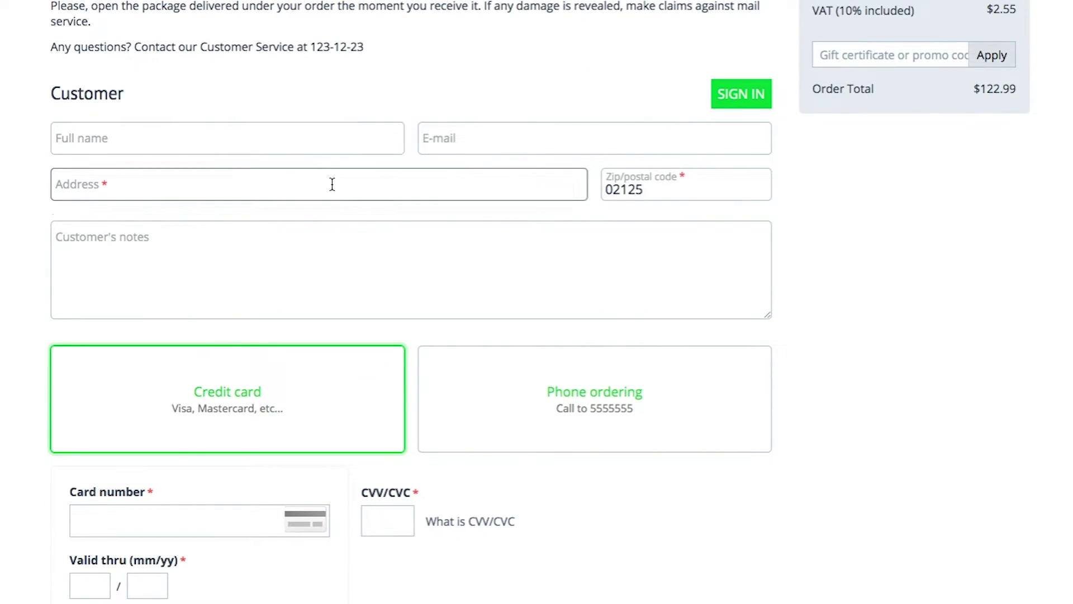
click(565, 431)
click(255, 432)
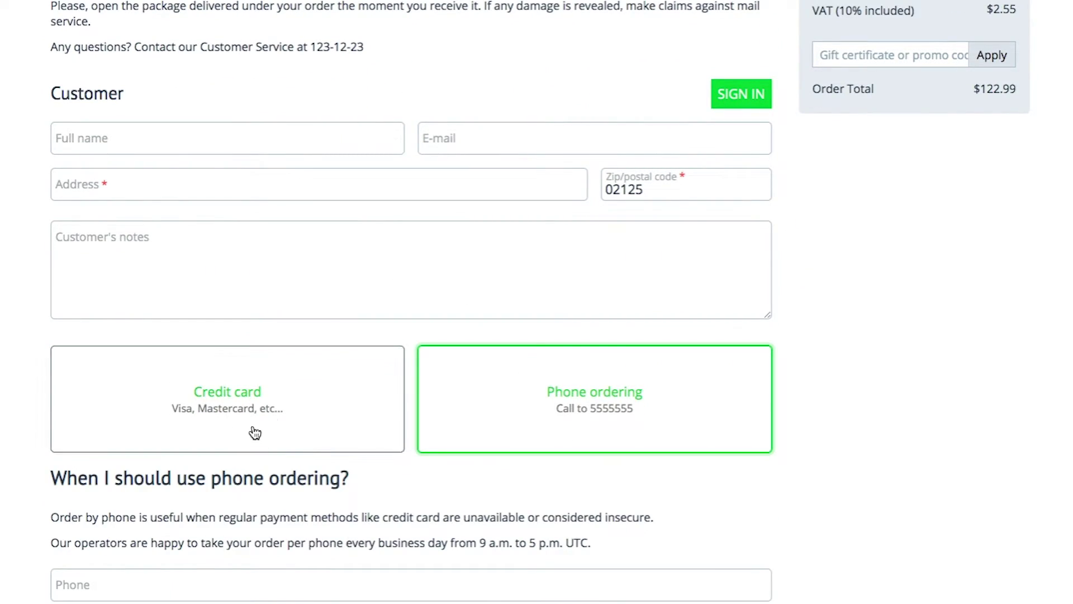
scroll(254, 433, up, 4)
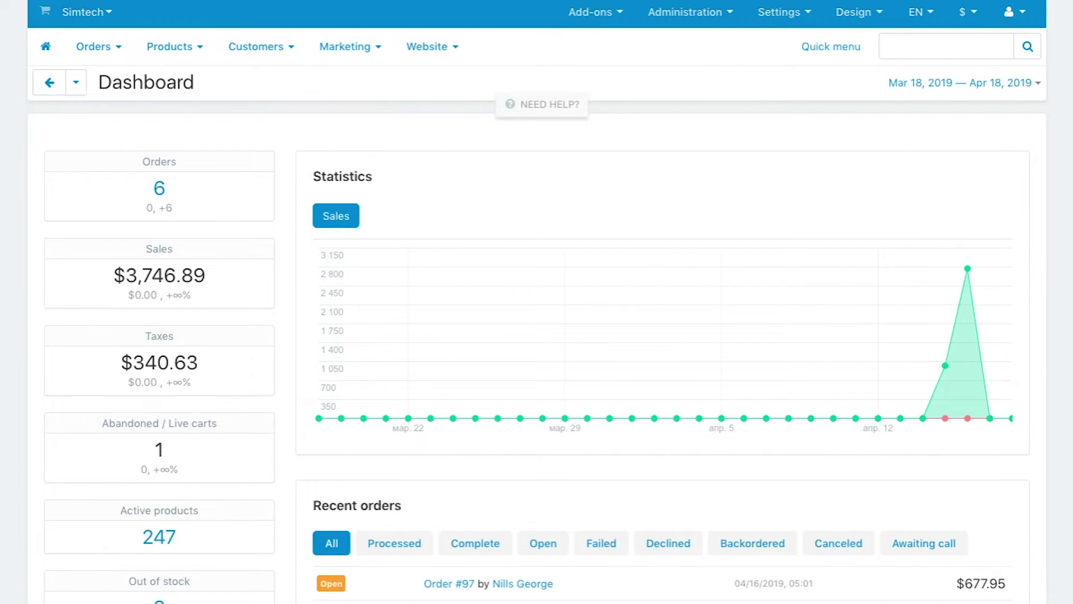
Deactivate the Shipping methods and Deliver to blocks in the Checkout layout.
mouse_move(859, 12)
click(862, 65)
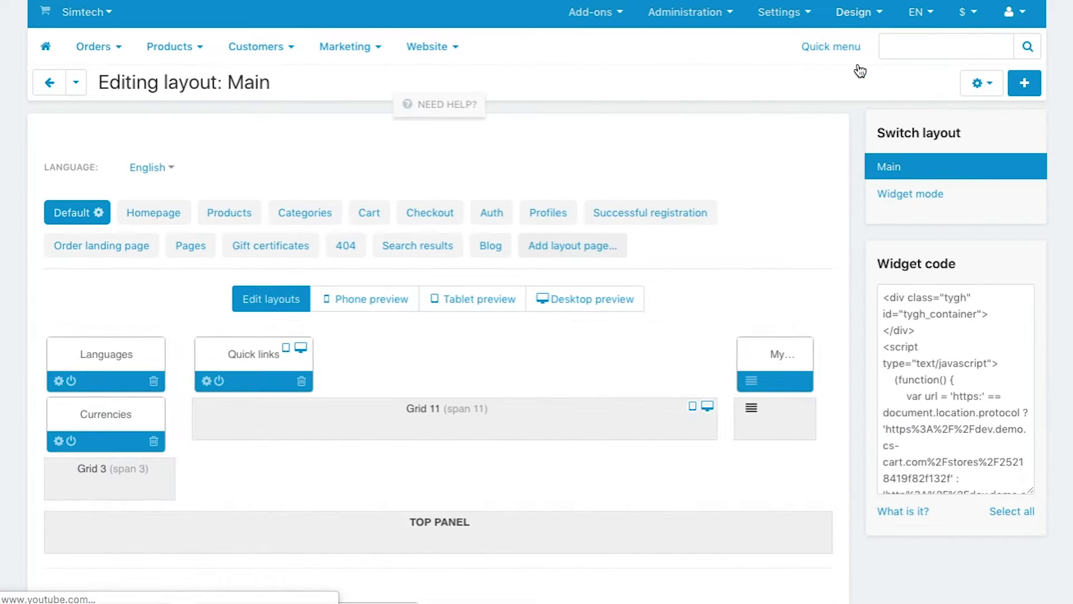
click(443, 214)
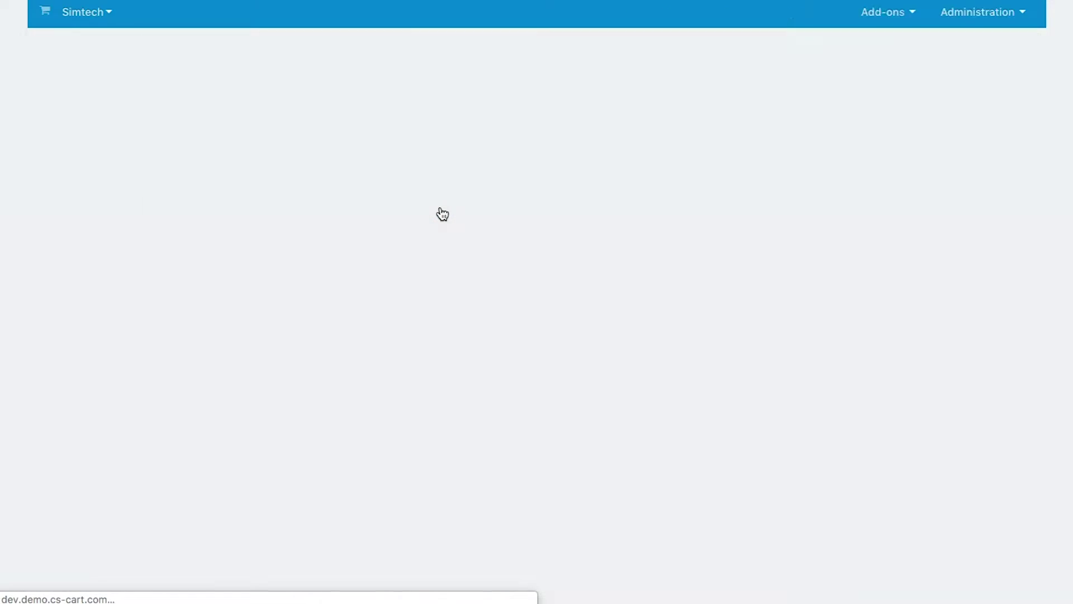
scroll(443, 213, down, 5)
scroll(442, 214, down, 3)
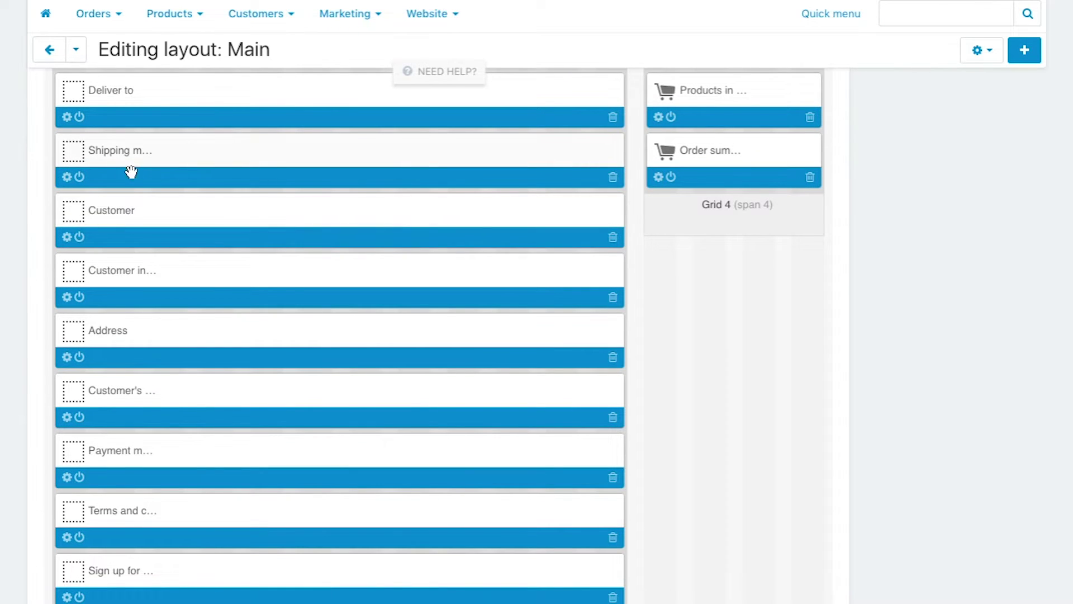
click(79, 178)
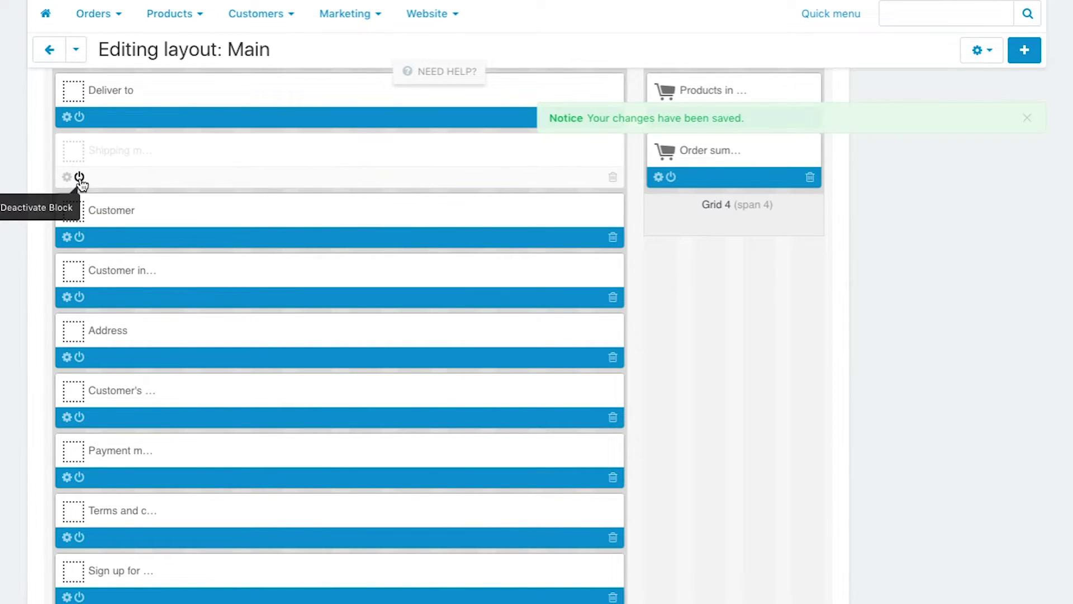
click(79, 117)
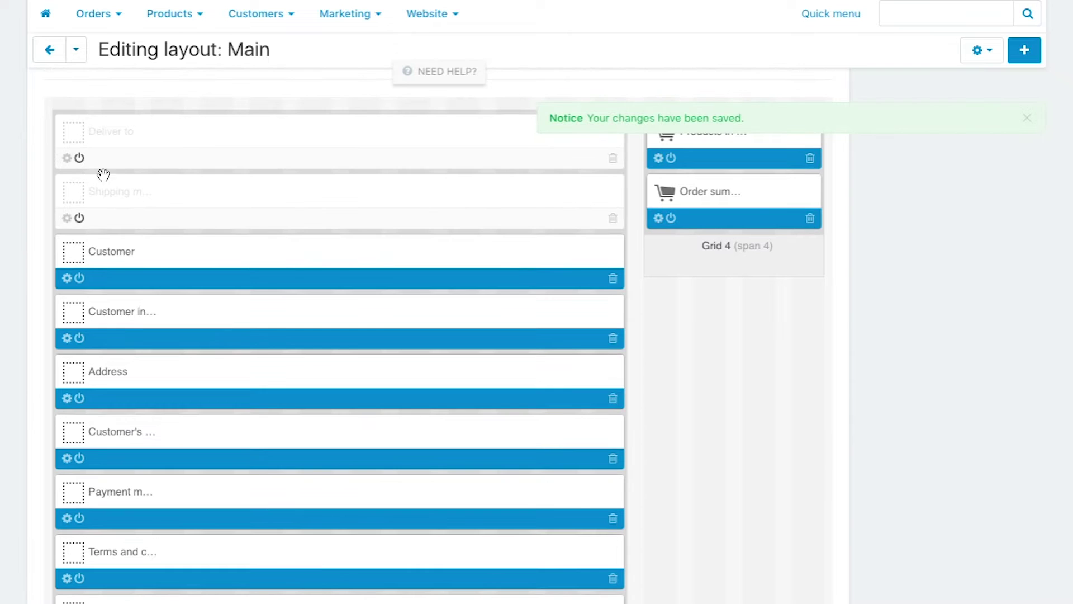
Move the Customer and Customer information blocks to the top, then reload the storefront checkout.
drag(158, 276, 143, 139)
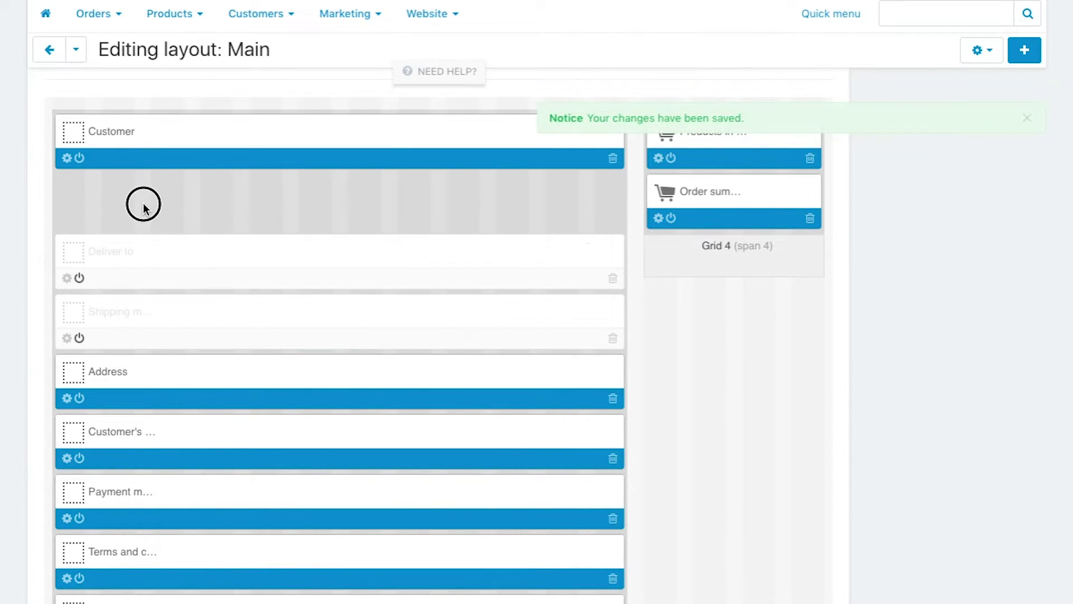
drag(144, 340, 144, 204)
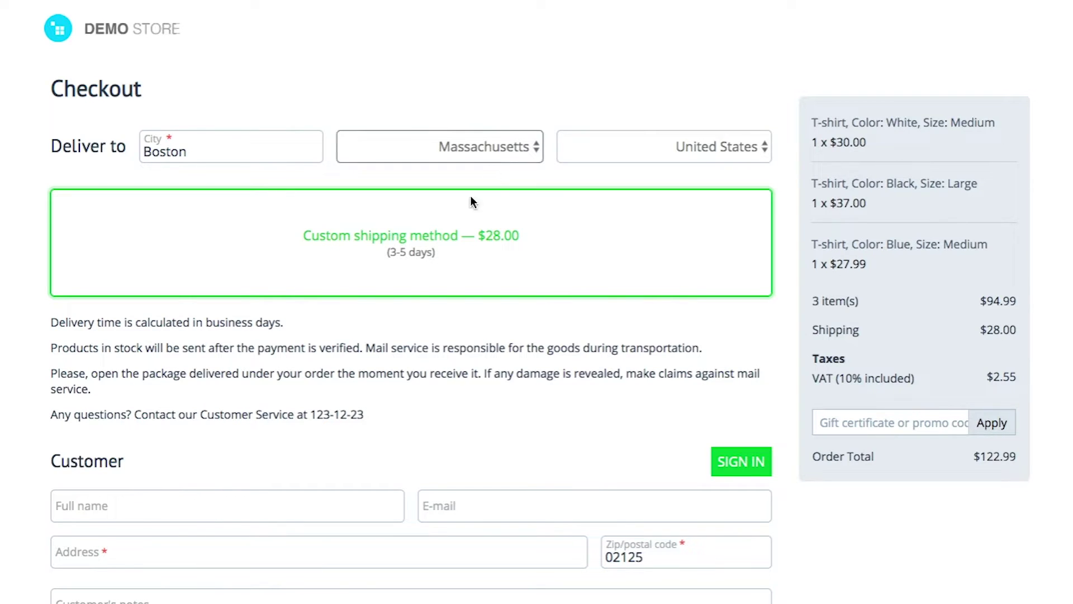
key(F5)
scroll(393, 324, down, 1)
scroll(393, 325, down, 2)
scroll(393, 324, up, 3)
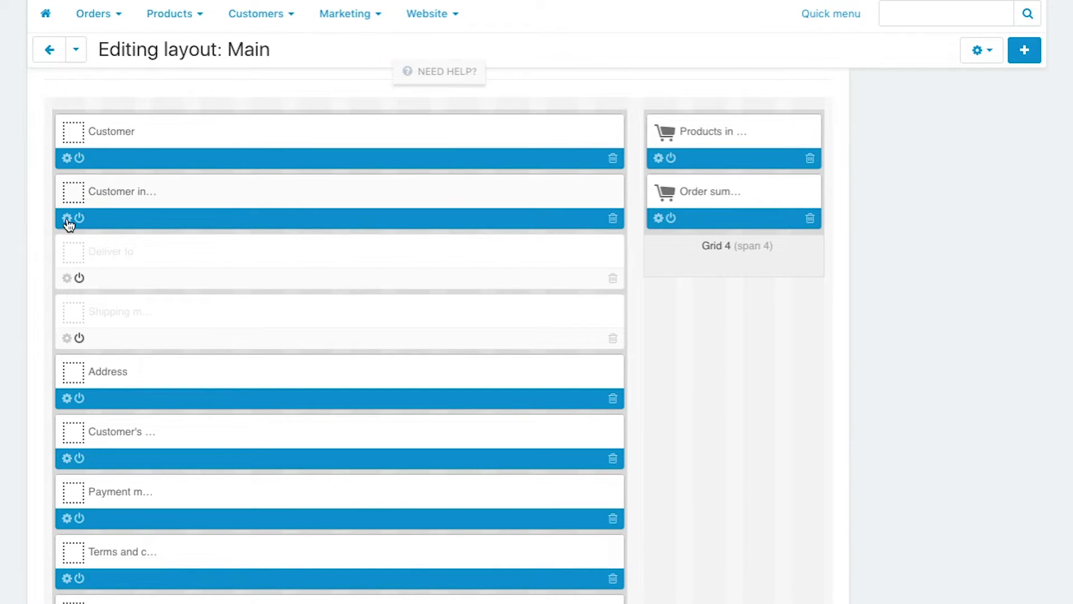
Remove the E-mail field from the Customer information block's content.
click(67, 218)
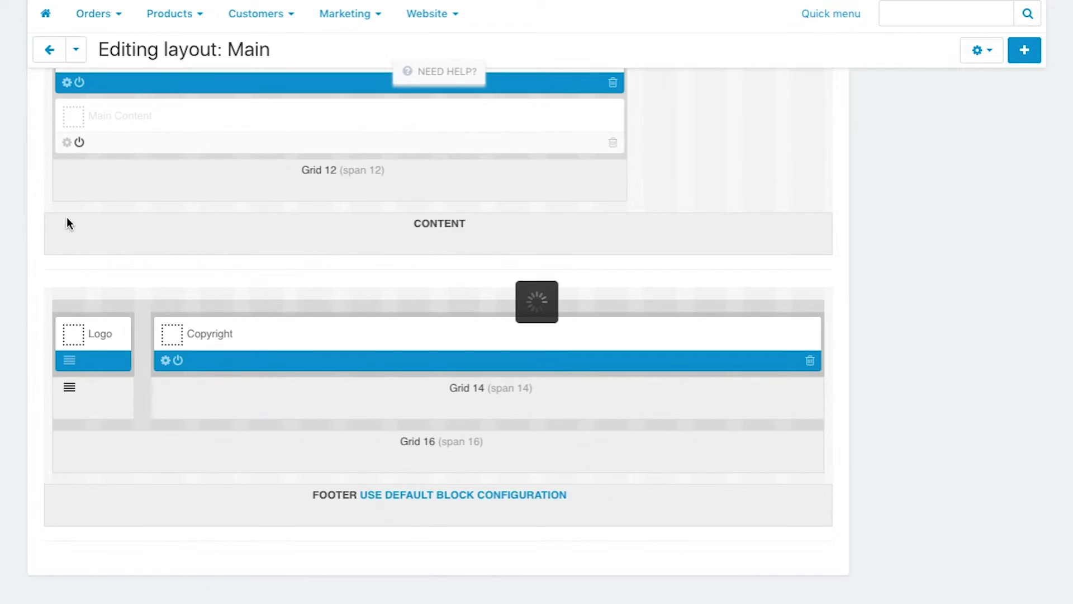
click(268, 113)
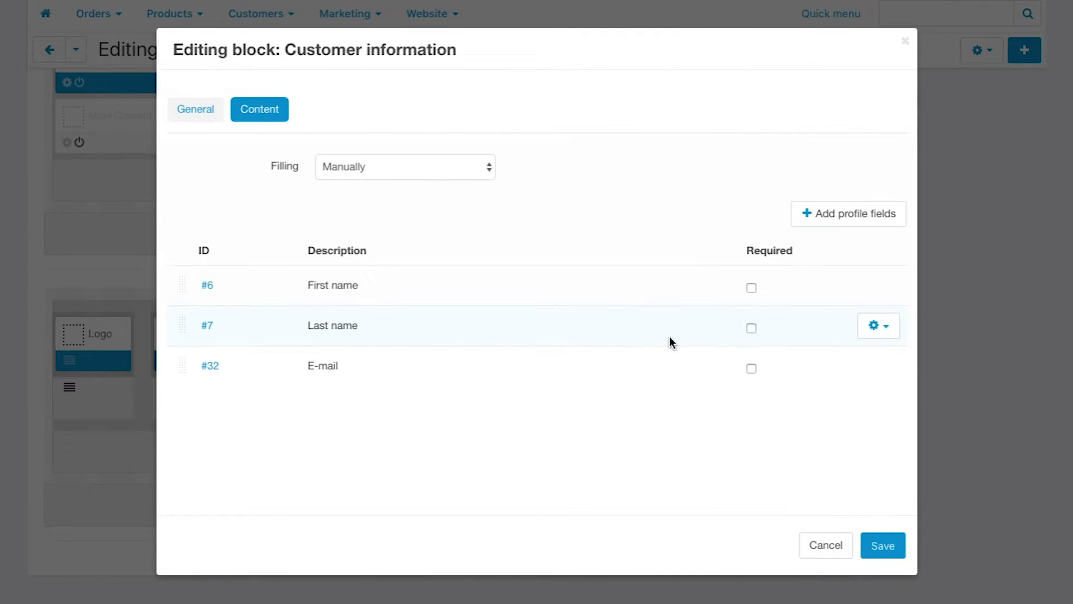
click(893, 371)
click(864, 414)
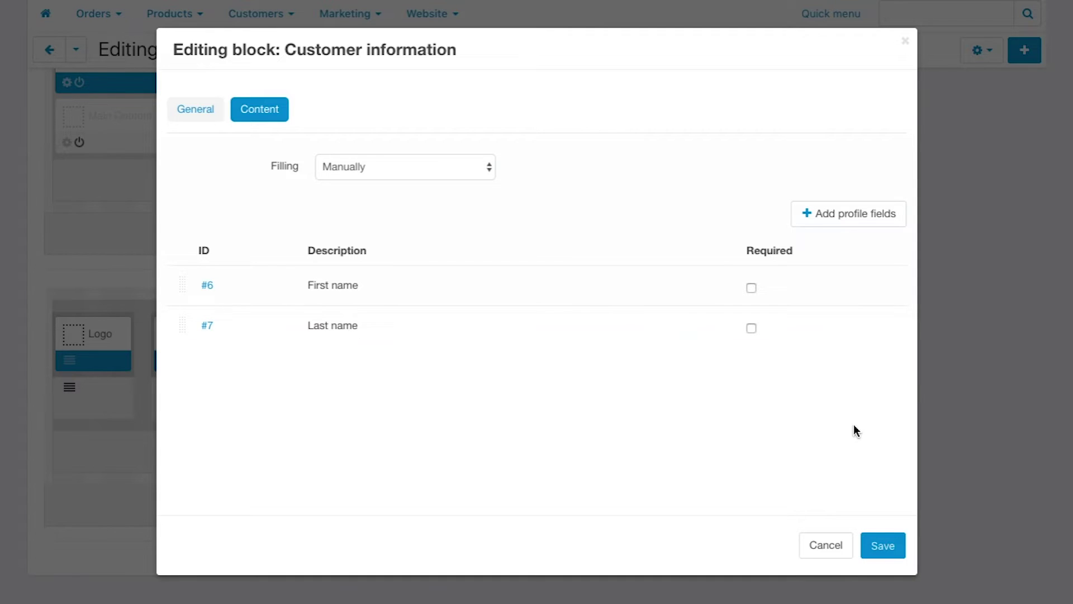
Add the Phone profile field to the Customer information block.
click(868, 215)
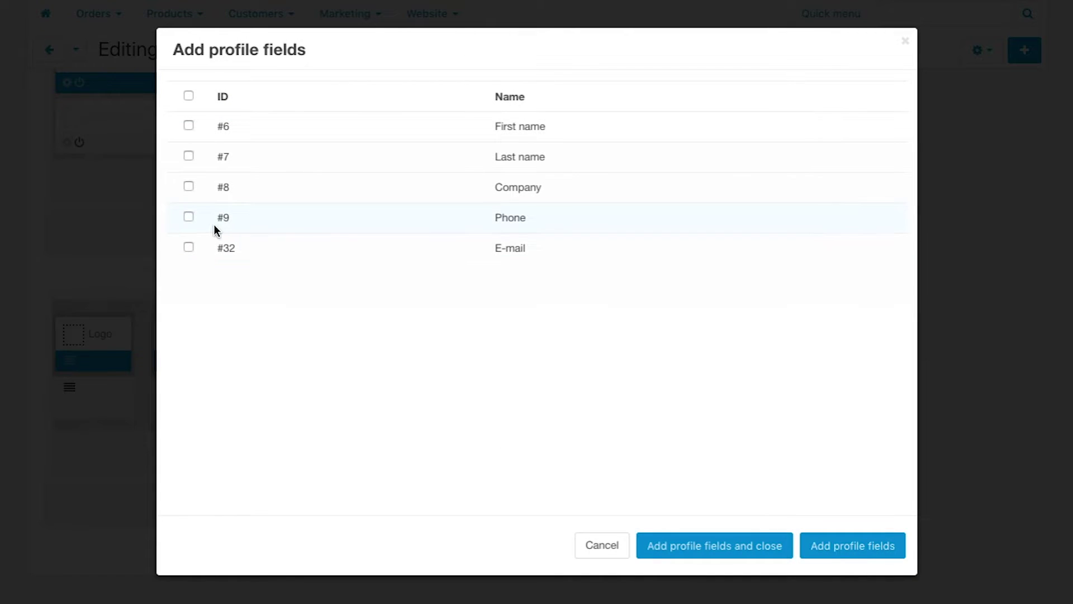
click(189, 216)
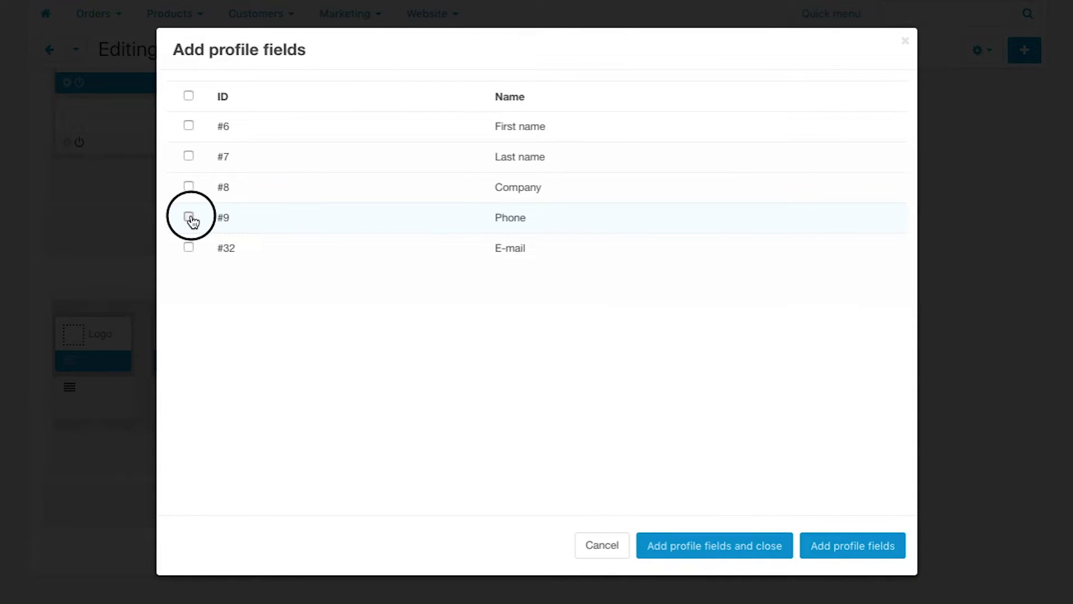
click(715, 546)
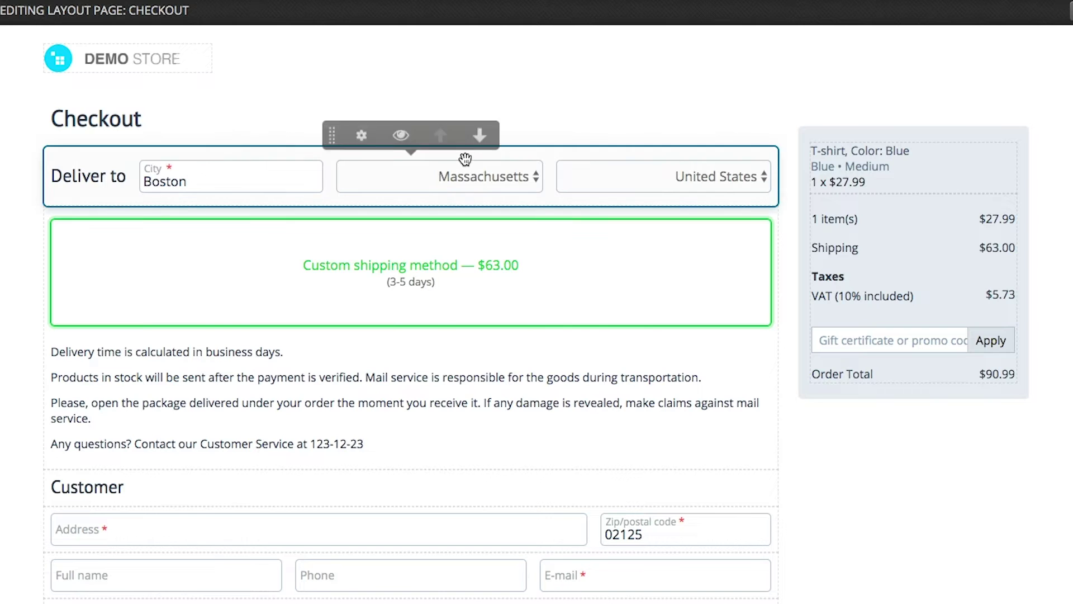
scroll(451, 263, down, 3)
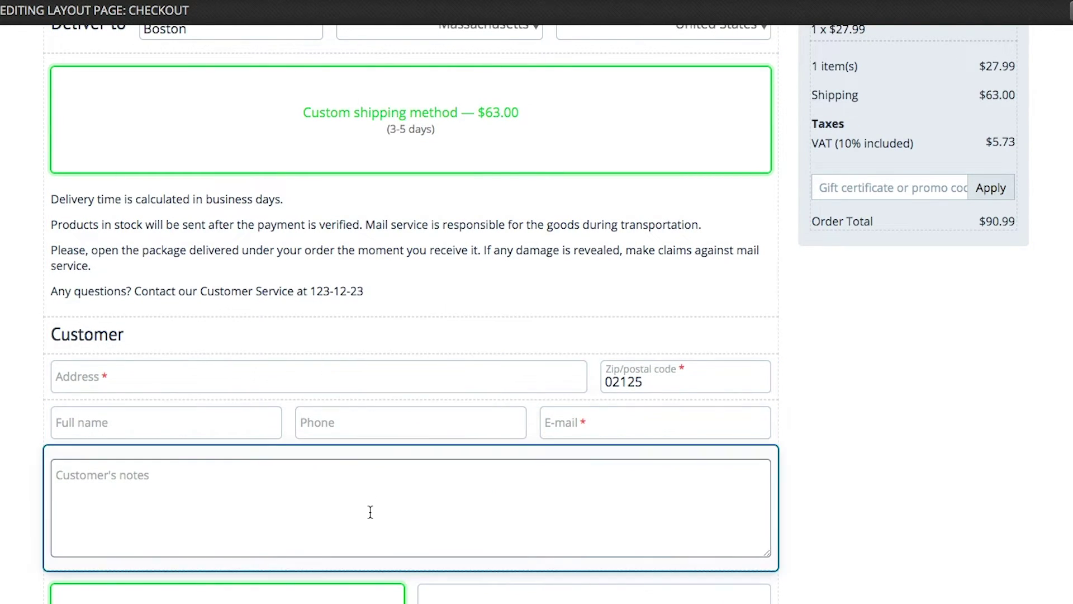
scroll(368, 511, down, 3)
scroll(361, 470, down, 2)
scroll(345, 436, down, 3)
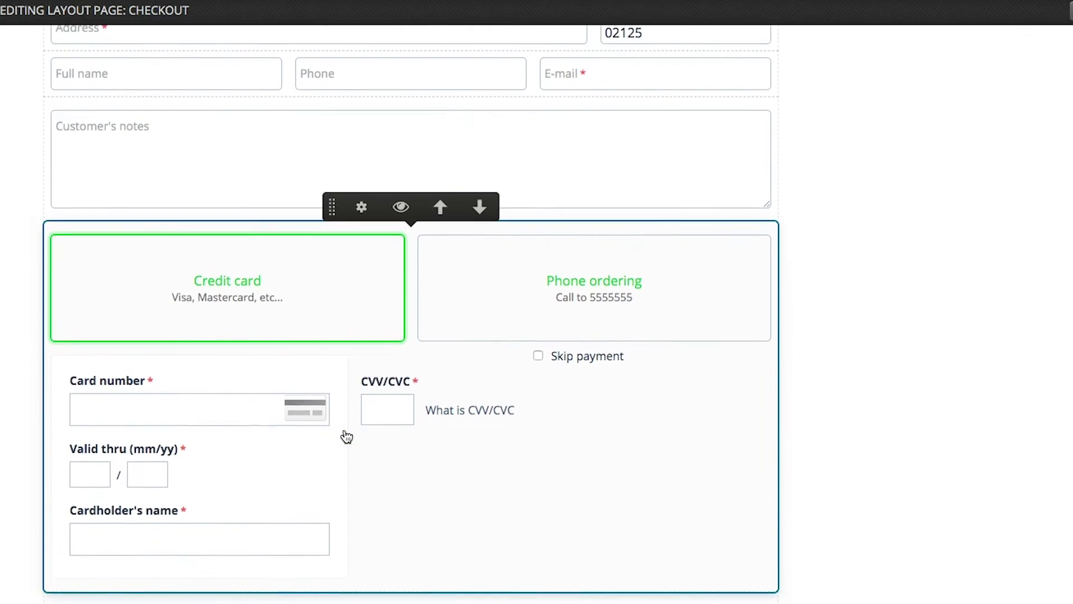
scroll(342, 432, down, 3)
scroll(343, 428, down, 2)
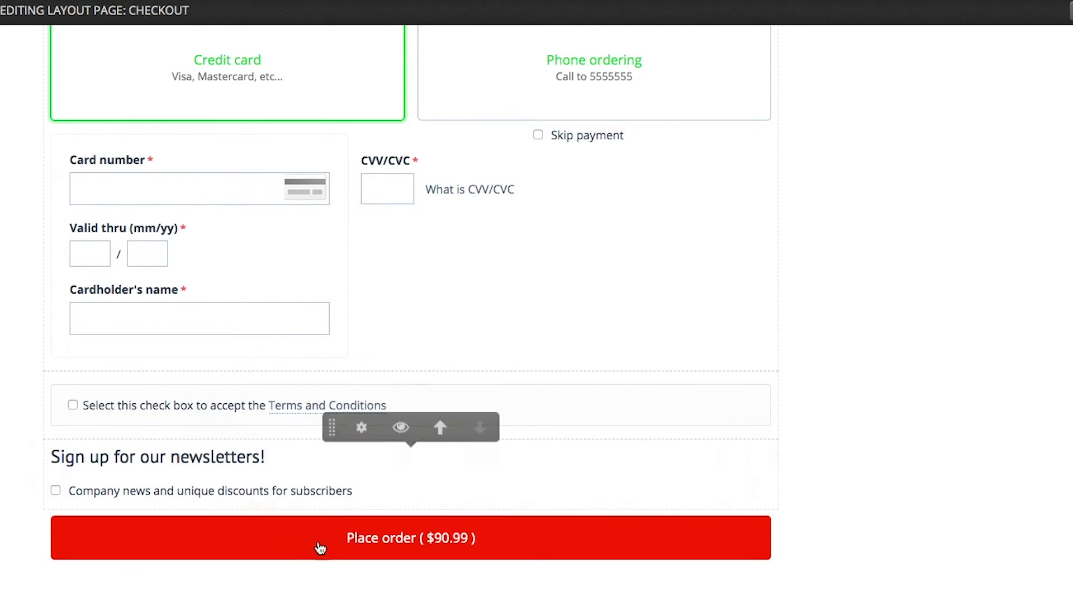
scroll(319, 549, up, 7)
scroll(318, 550, up, 8)
scroll(317, 546, down, 1)
scroll(316, 547, down, 2)
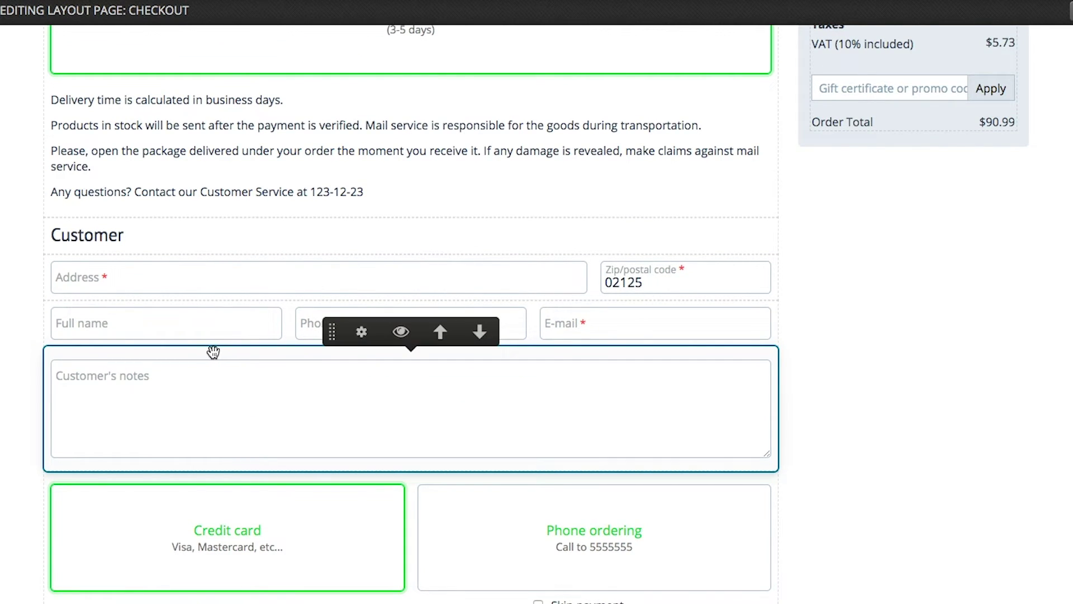
Move Customer's notes above the address rows, hide it, and return to the admin layout editor.
drag(213, 324, 216, 242)
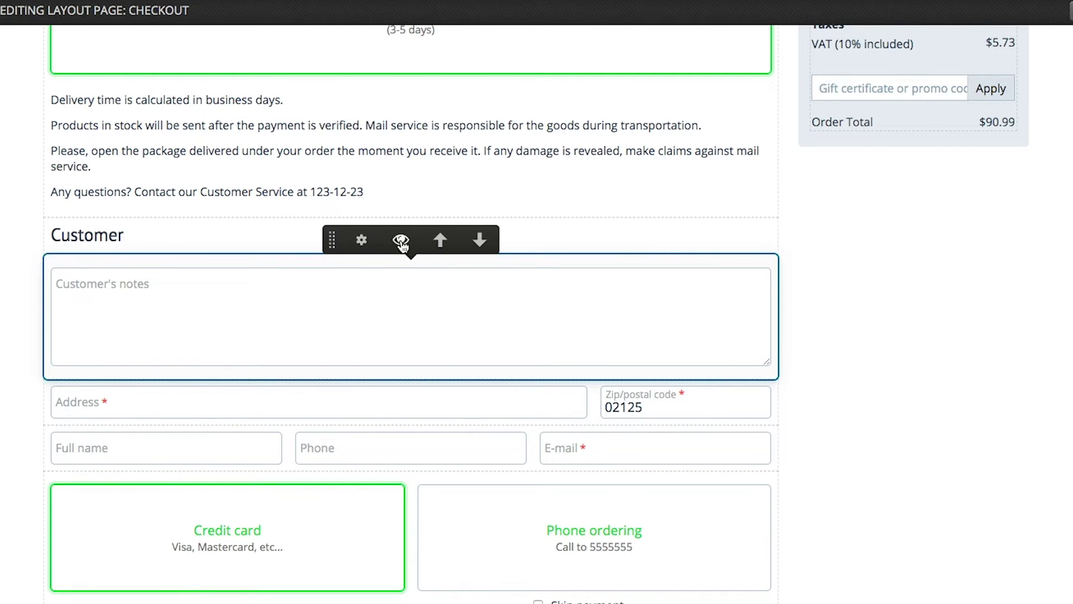
click(401, 242)
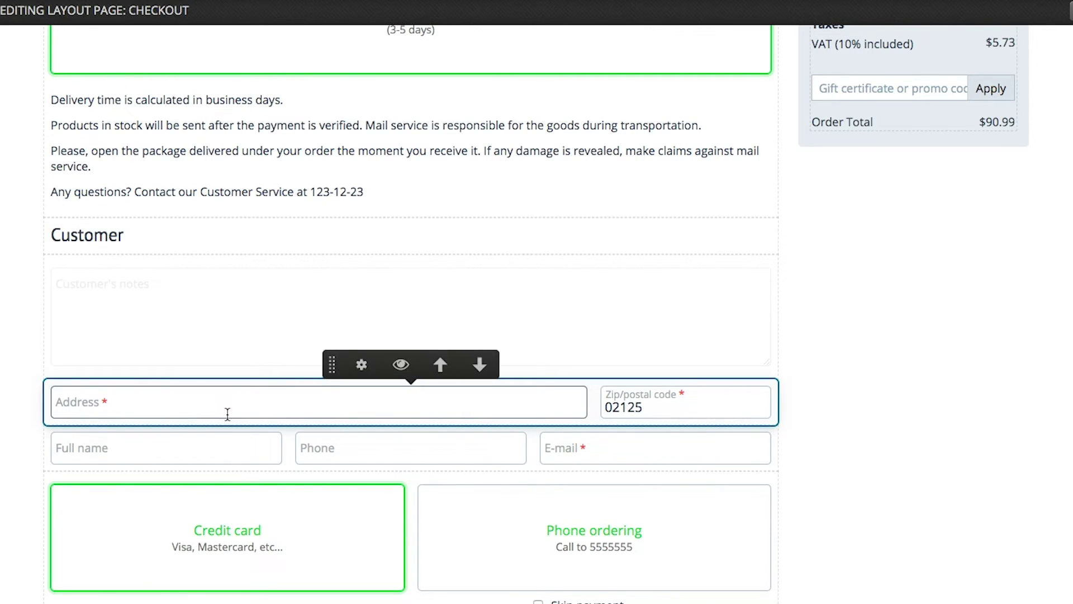
click(362, 363)
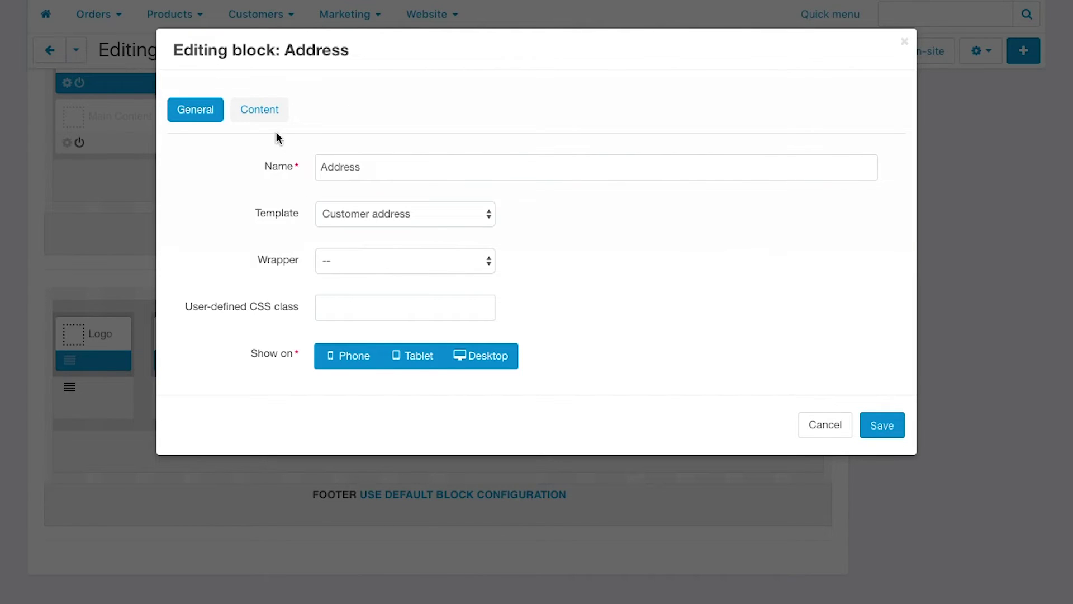
Go to Profile fields management and start a new profile field.
click(269, 112)
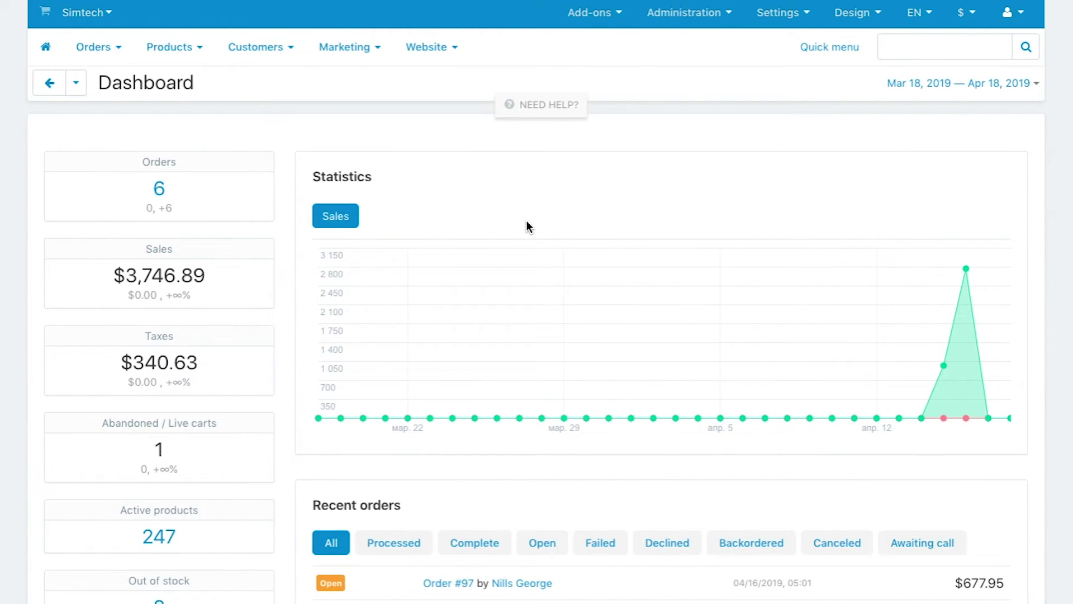
mouse_move(684, 12)
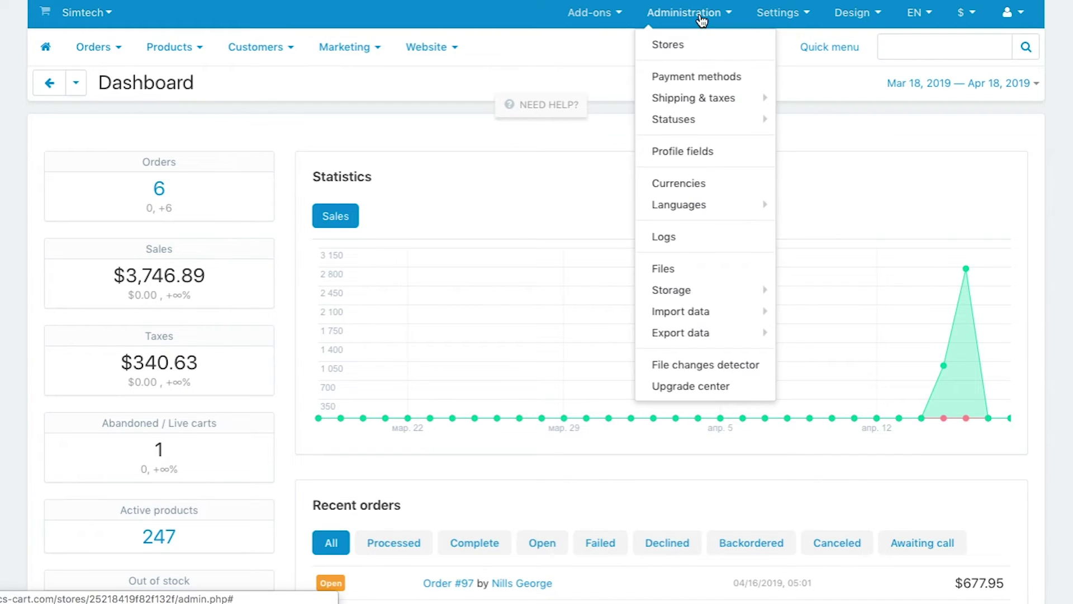
click(690, 154)
click(1025, 85)
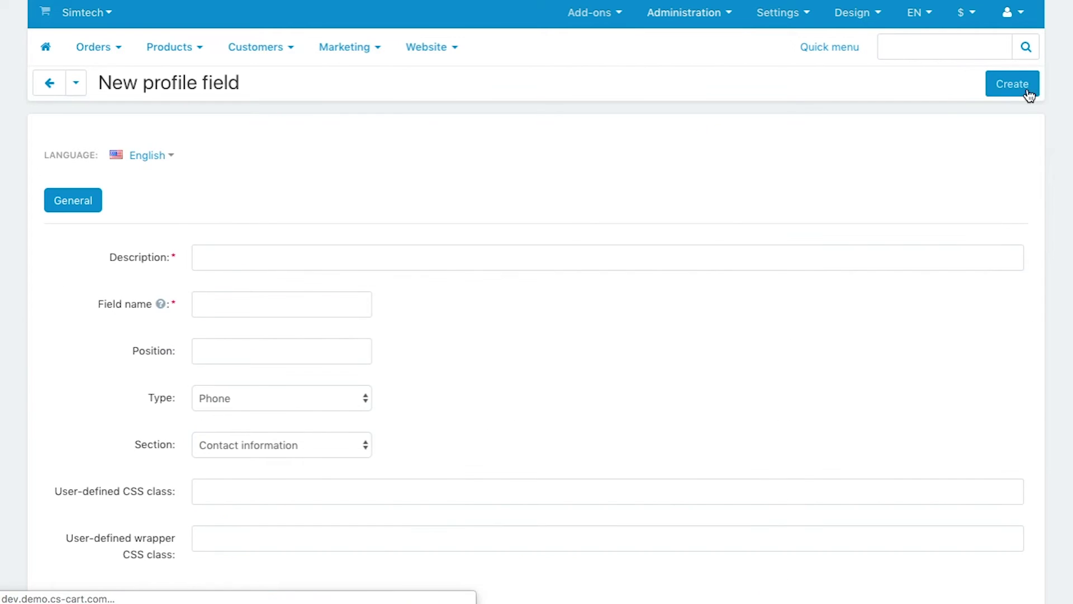
Enter description Birthday, field name birth, position 40, and set type Date.
click(590, 256)
click(275, 290)
click(248, 308)
click(209, 338)
click(212, 386)
click(222, 440)
click(1020, 89)
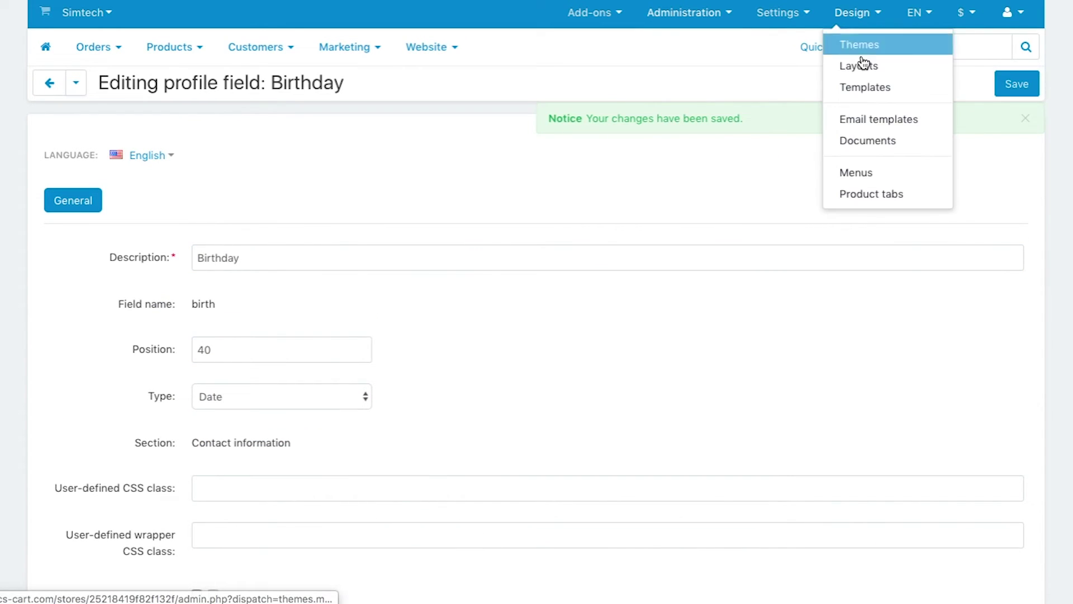
Add the Birthday profile field to the Checkout Customer information block and save it.
click(859, 66)
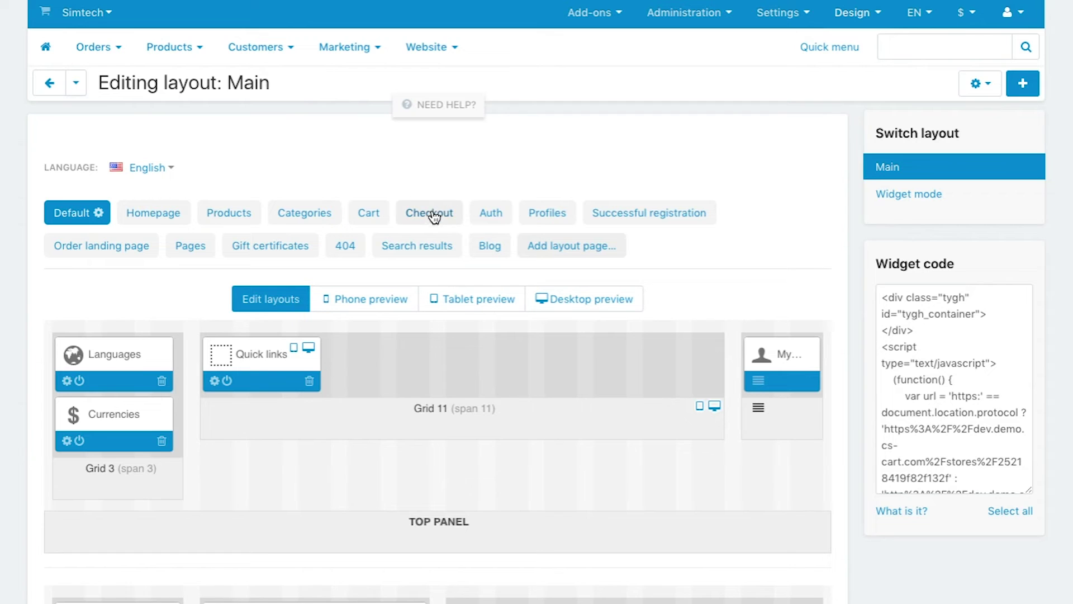
click(432, 214)
scroll(432, 219, down, 5)
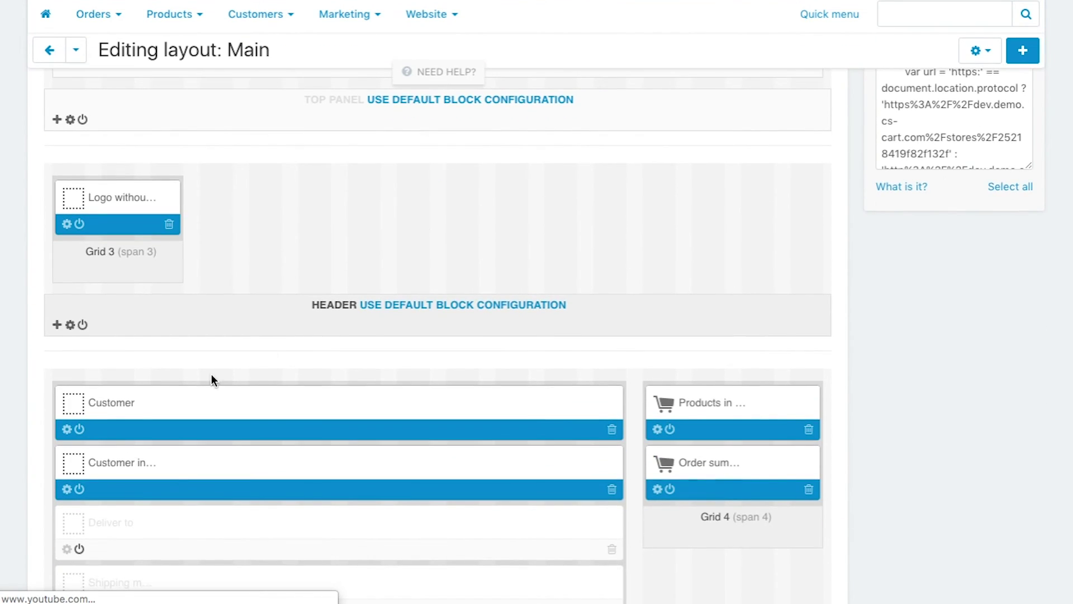
click(67, 489)
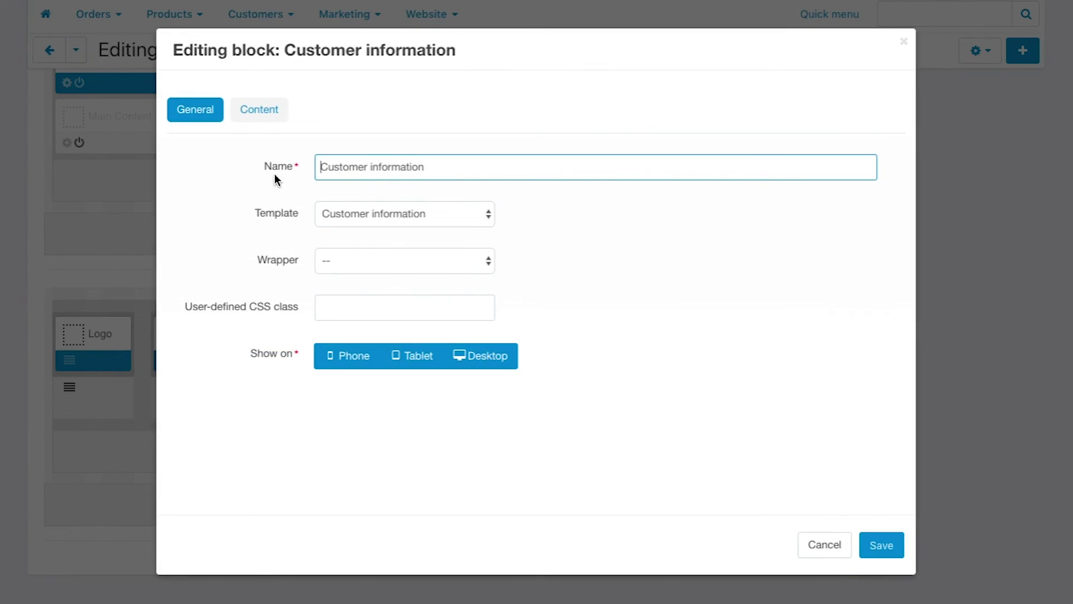
click(259, 114)
click(828, 220)
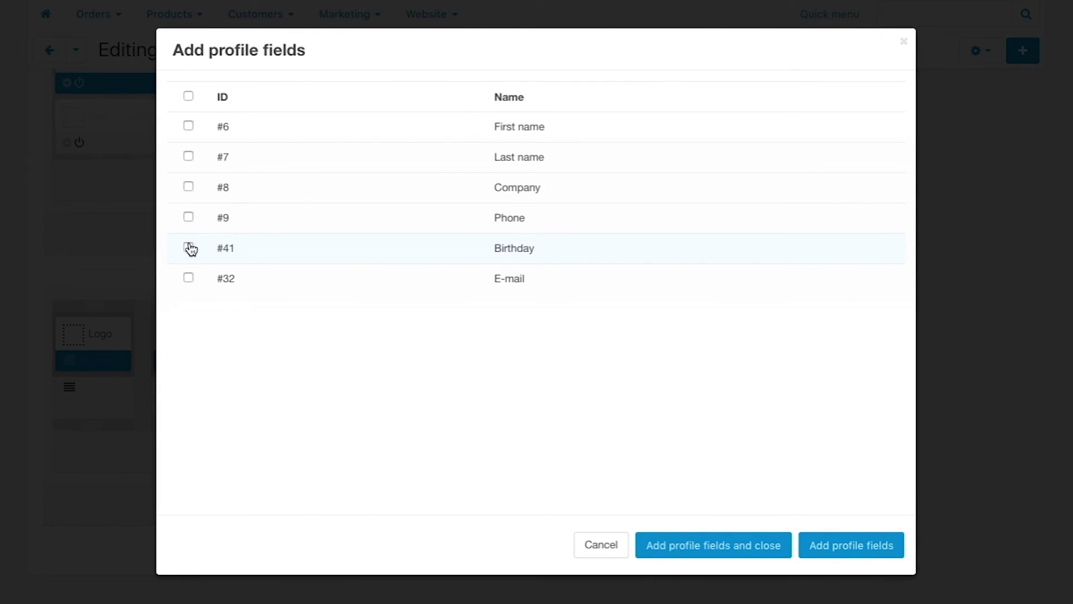
click(188, 247)
click(714, 546)
click(906, 549)
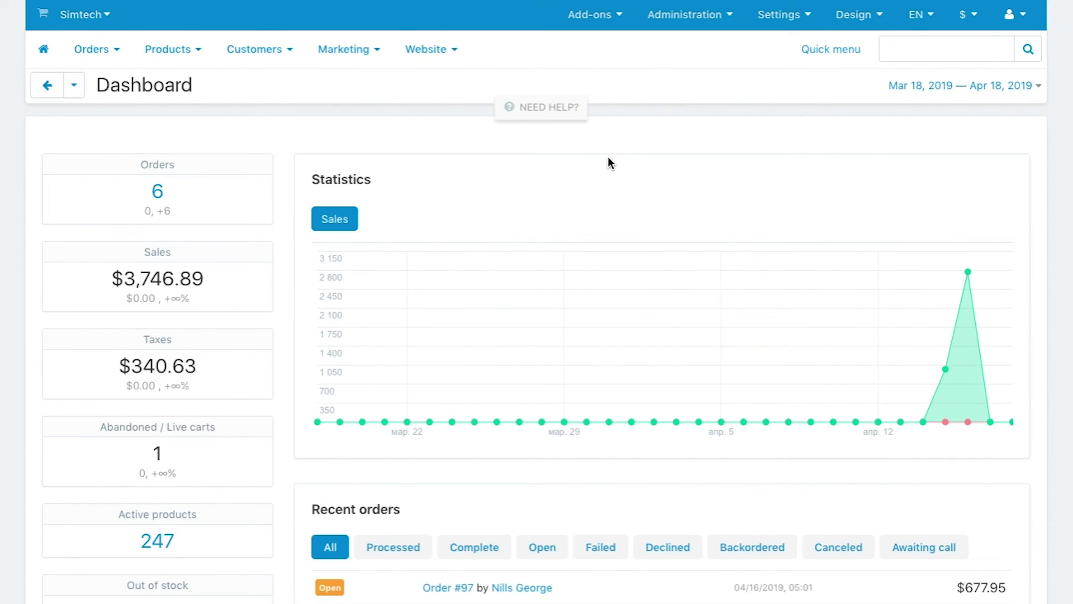
Open Settings > Checkout to view anonymous checkout and default customer location options.
mouse_move(784, 15)
click(801, 148)
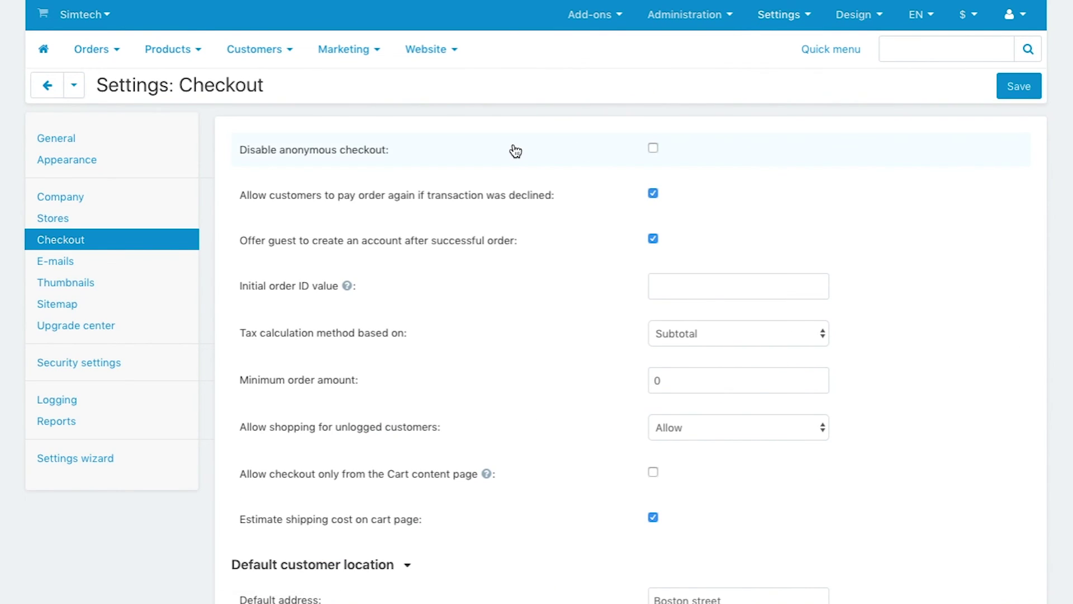
scroll(511, 148, down, 2)
scroll(515, 150, down, 2)
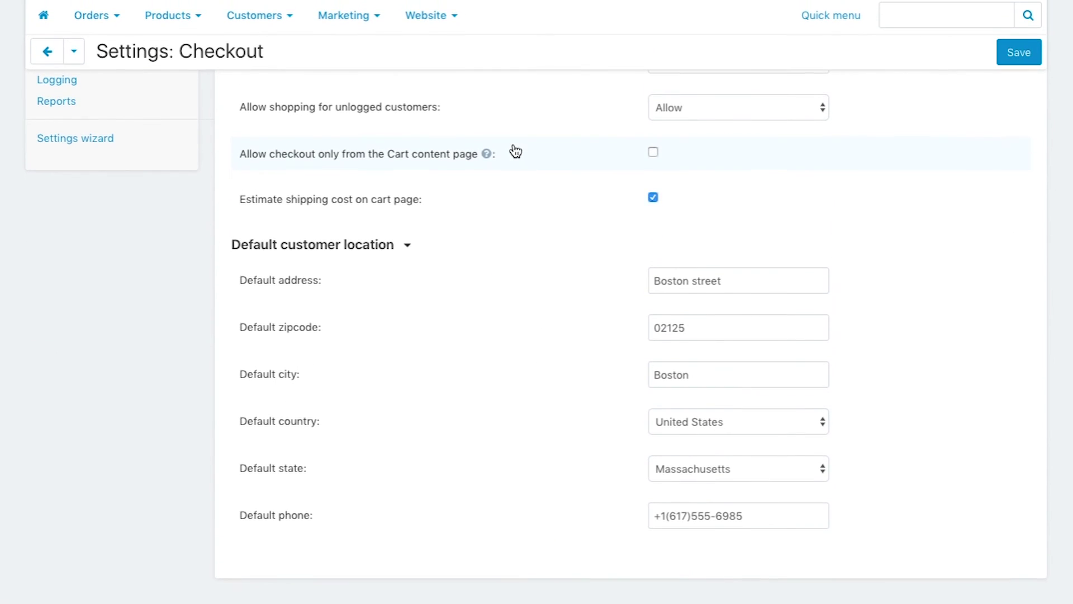
scroll(515, 150, up, 1)
scroll(515, 150, up, 1)
scroll(516, 150, up, 2)
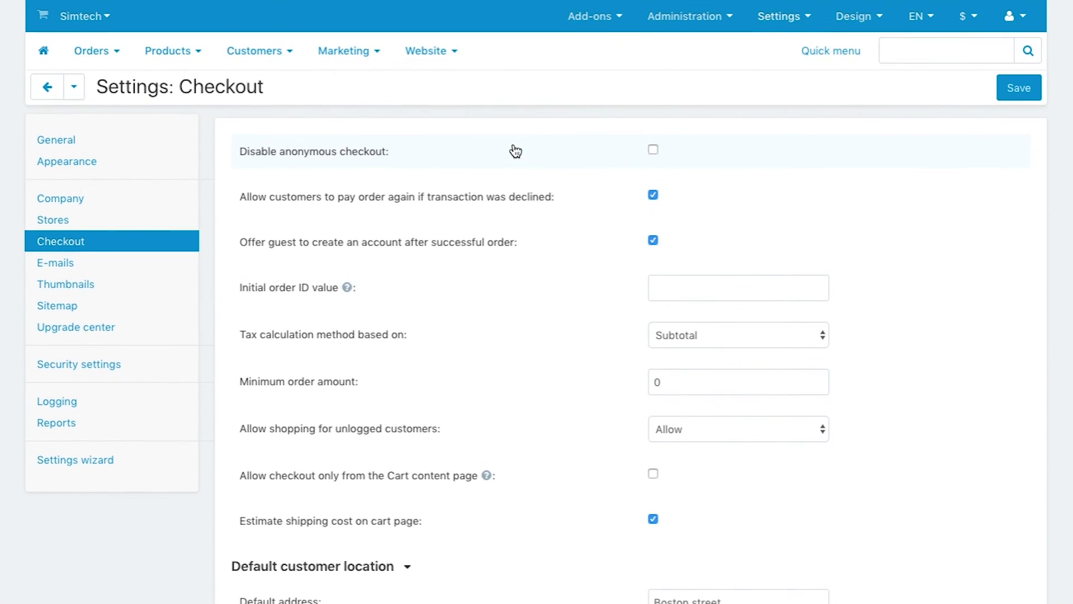